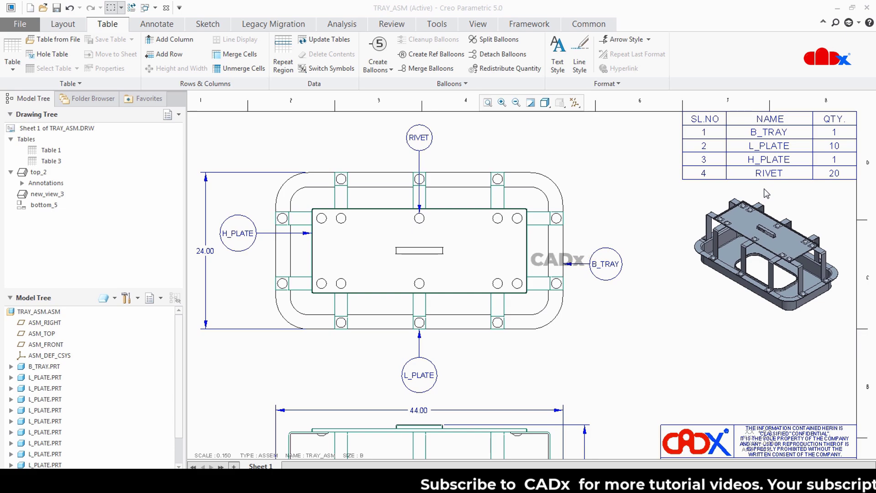
# Switch from the TRAY_ASM drawing to the TRAY_ASM.ASM assembly model window.
pyautogui.hotkey('ctrl', 'Tab')
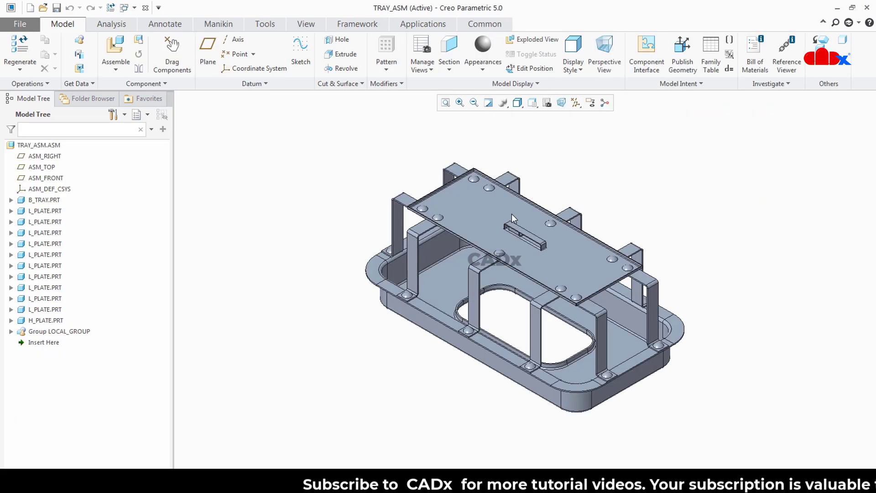
# Reopen the TRAY_ASM.DRW drawing from the assembly's Model Tree and maximize the window.
pyautogui.rightClick(54, 151)
pyautogui.click(66, 155)
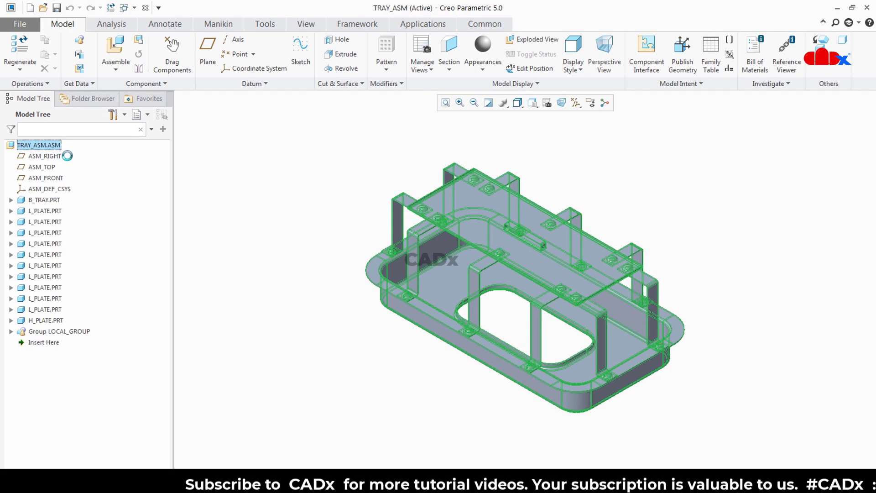
pyautogui.hotkey('ctrl', 'Tab')
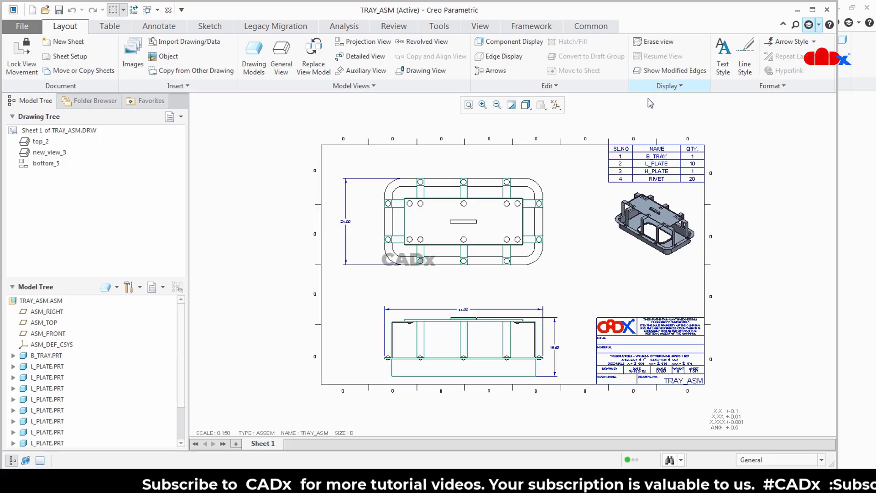
pyautogui.click(812, 10)
pyautogui.scroll(-3, 528, 248)
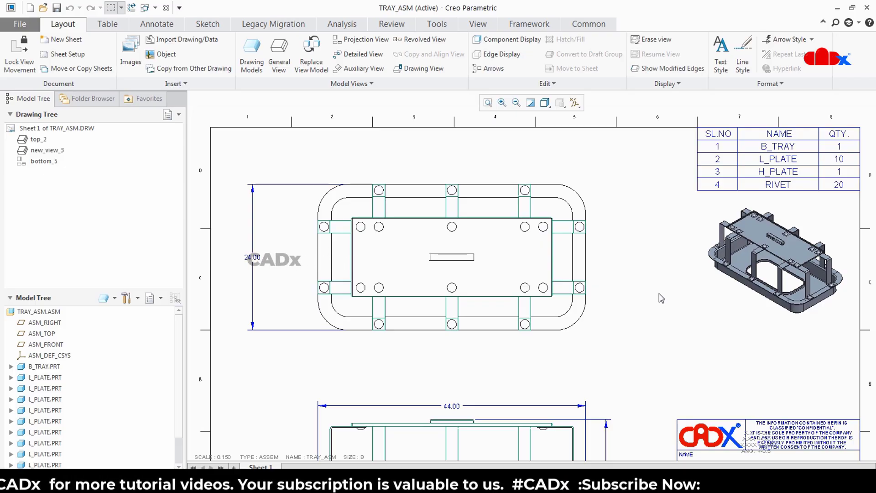
# Create BOM balloons 1–4 for all parts in the top view, then select the BOM table.
pyautogui.click(109, 27)
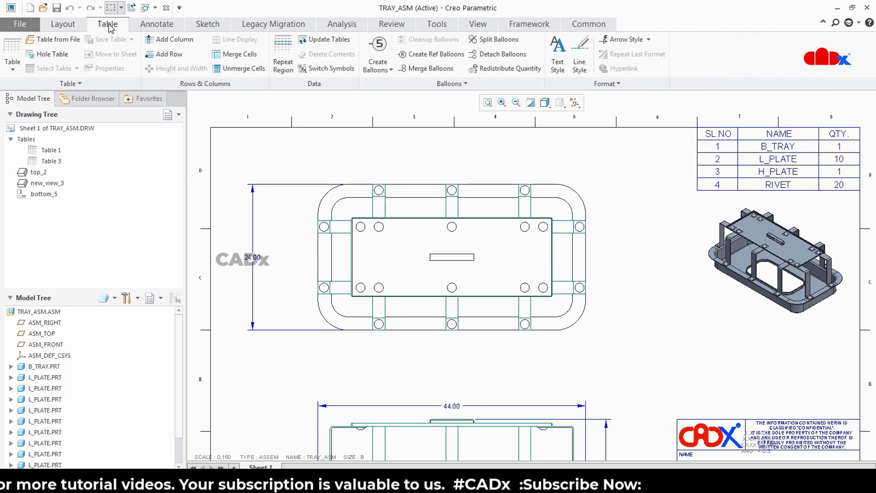
pyautogui.click(377, 65)
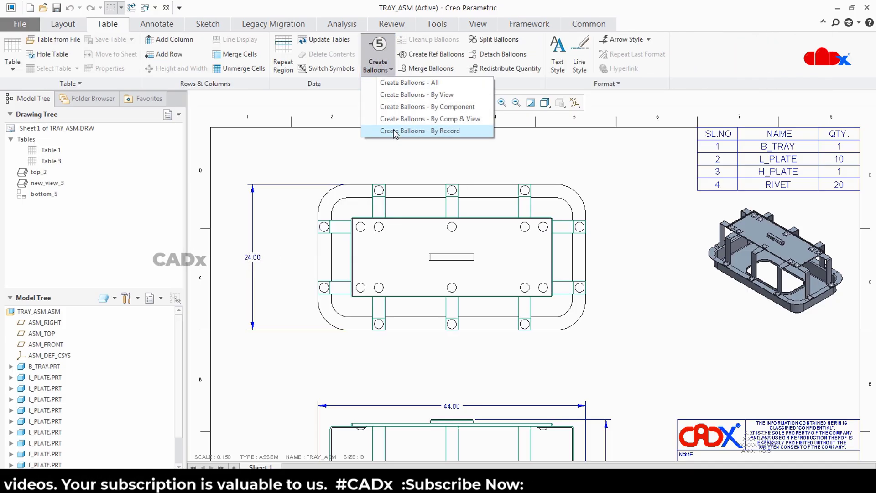
pyautogui.click(404, 84)
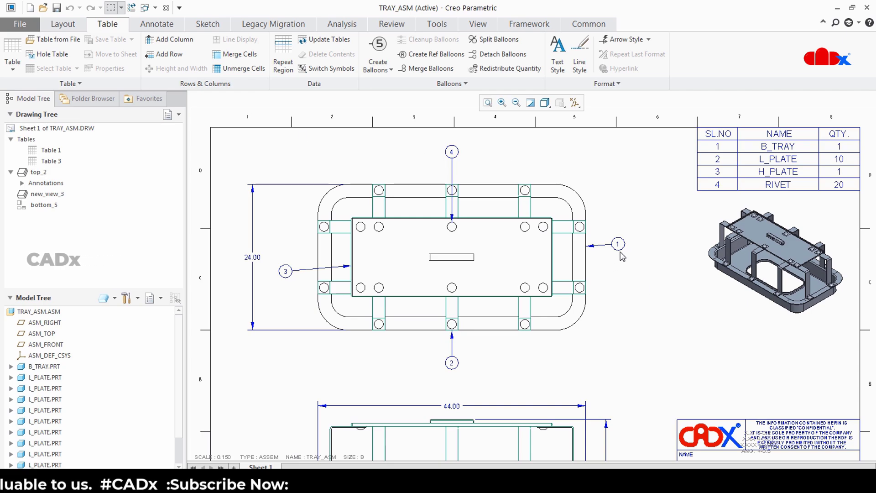
pyautogui.moveTo(681, 108)
pyautogui.mouseDown()
pyautogui.moveTo(725, 159)
pyautogui.moveTo(827, 210)
pyautogui.moveTo(868, 205)
pyautogui.mouseUp()
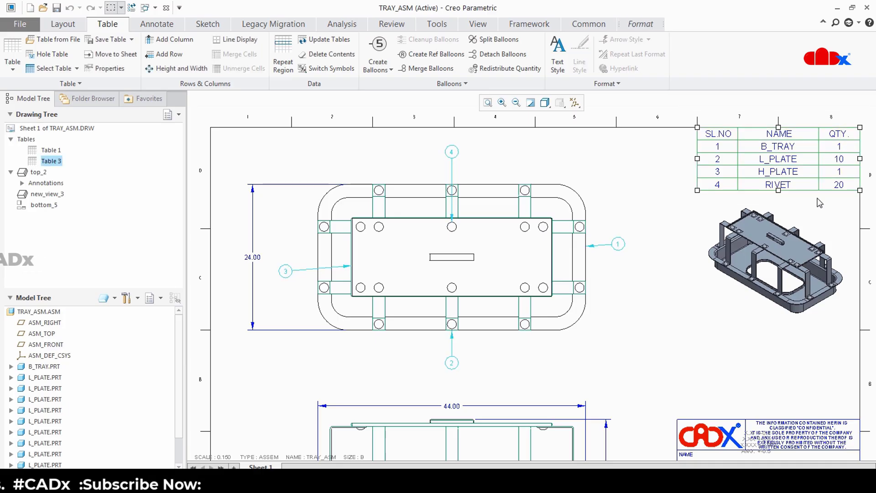
# Replace the rpt.index balloon parameter with the NAME column (asm.mbr.name) in the table's properties.
pyautogui.click(110, 68)
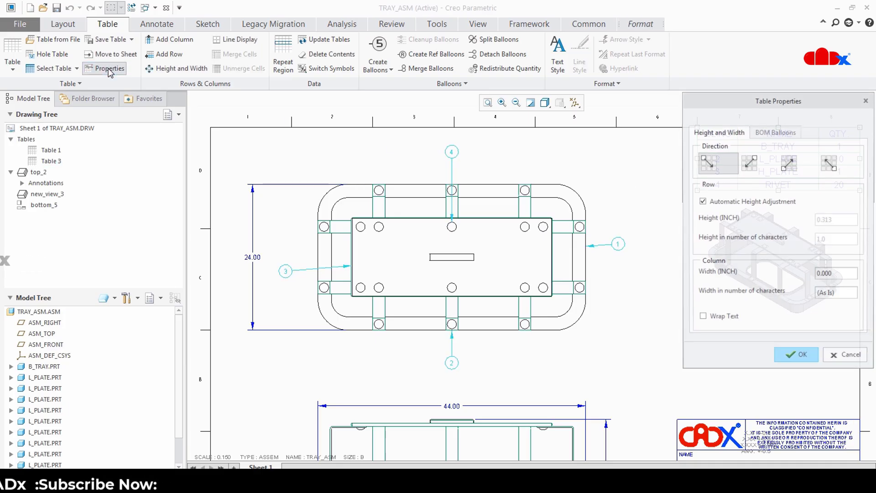
pyautogui.click(768, 133)
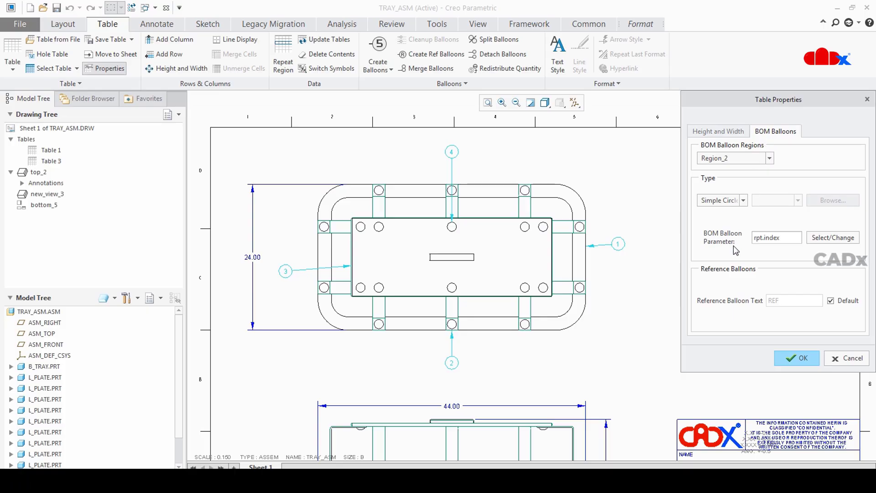
pyautogui.moveTo(780, 238); pyautogui.dragTo(746, 241)
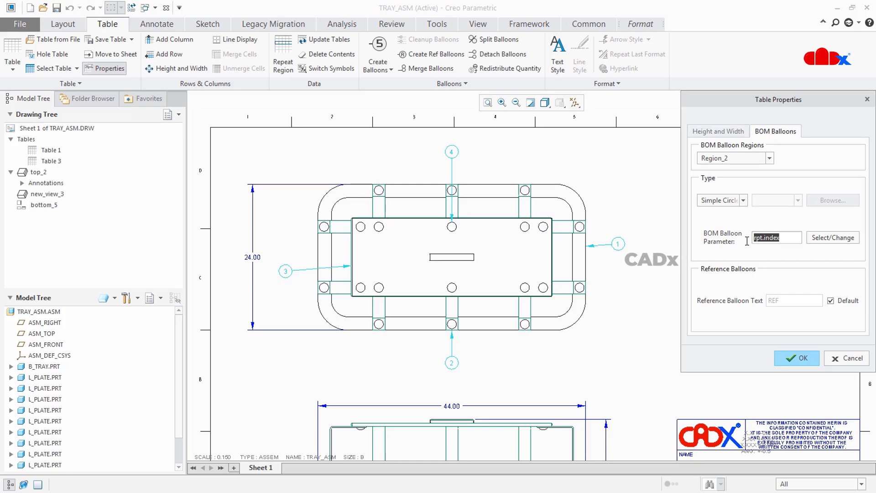
pyautogui.click(821, 238)
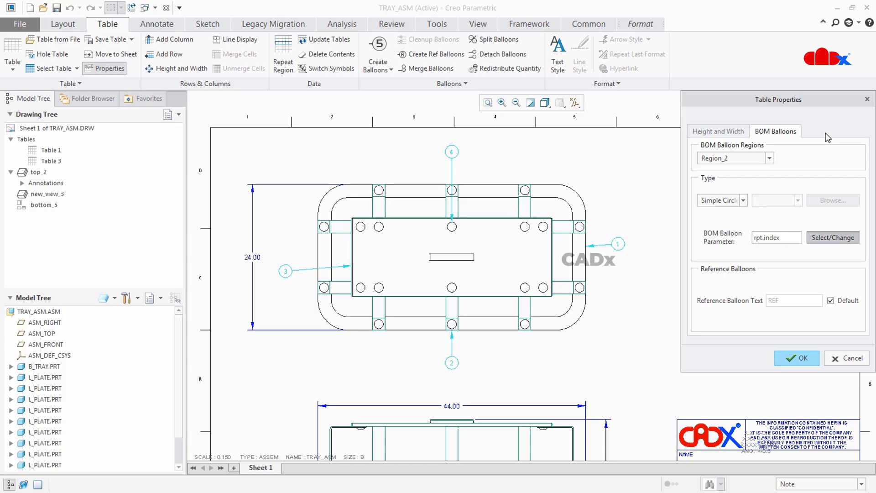
pyautogui.moveTo(827, 106); pyautogui.dragTo(829, 208)
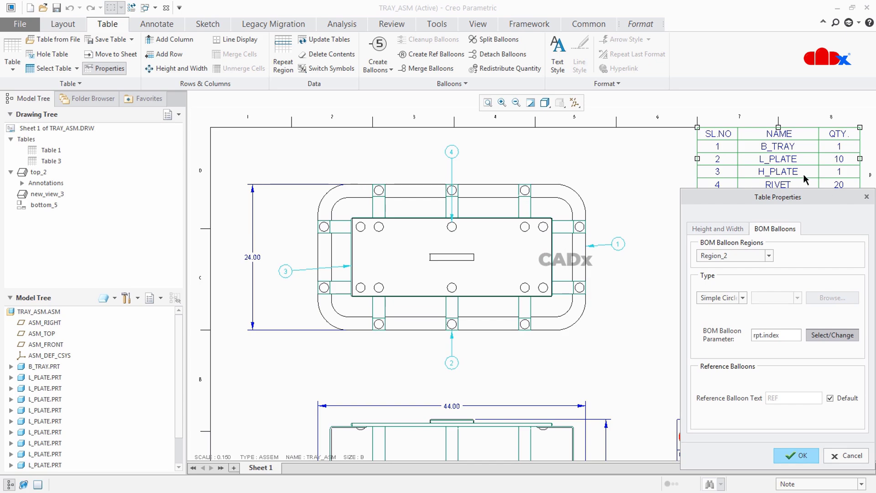
pyautogui.click(783, 149)
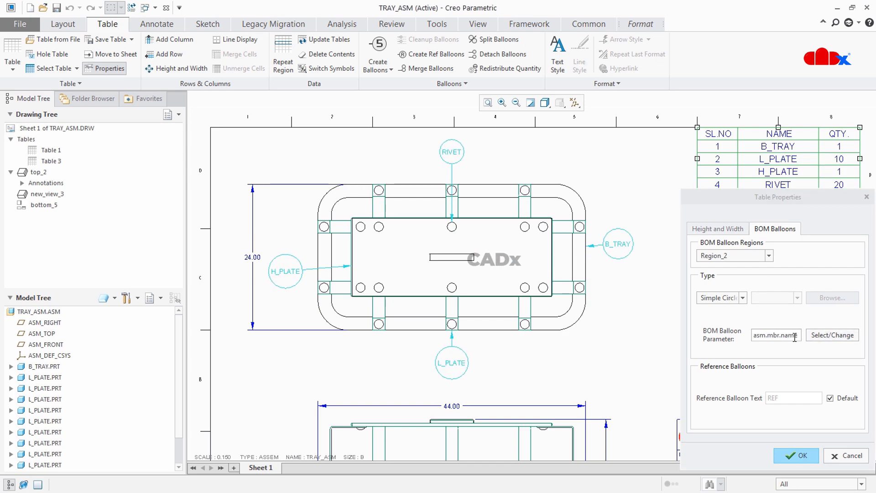
pyautogui.click(802, 456)
# Zoom into the top view and nudge the B_TRAY balloon right and H_PLATE balloon up.
pyautogui.scroll(-1, 600, 336)
pyautogui.moveTo(599, 337); pyautogui.dragTo(674, 344, button='middle')
pyautogui.click(708, 235)
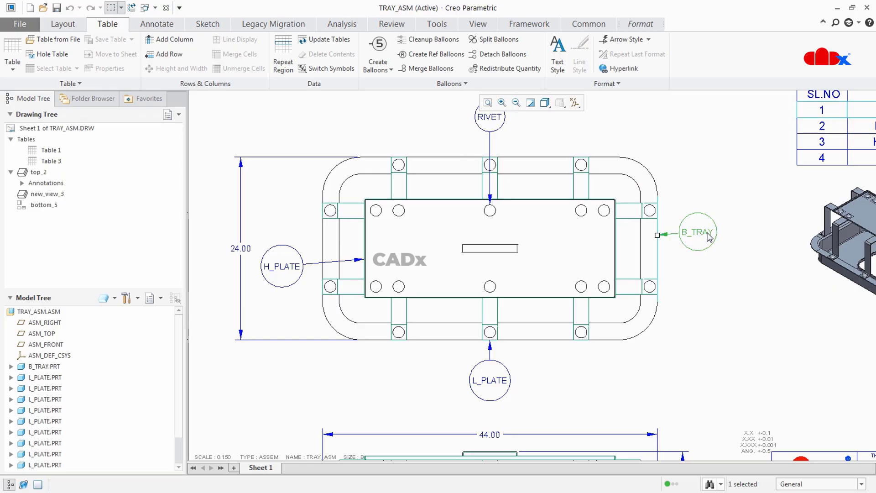
pyautogui.moveTo(709, 236); pyautogui.dragTo(720, 239)
pyautogui.click(292, 259)
pyautogui.moveTo(290, 269); pyautogui.dragTo(296, 257)
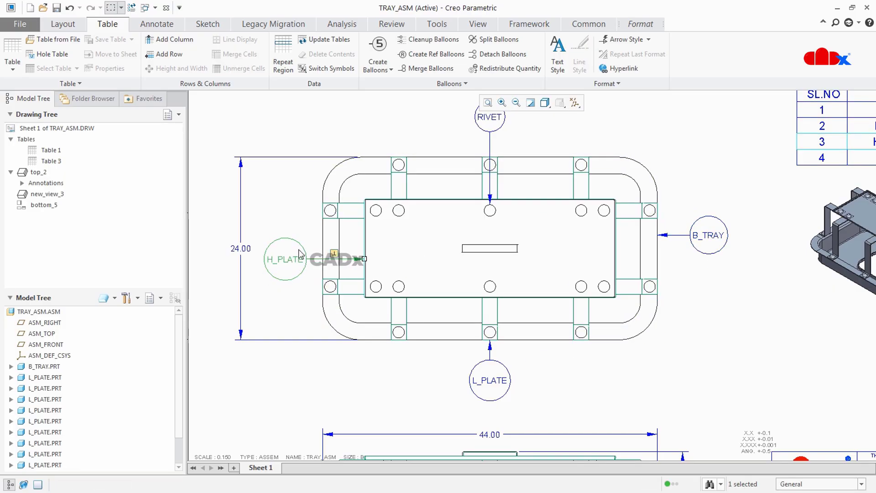
# Move the L_PLATE balloon slightly lower, then zoom back out to the whole sheet.
pyautogui.click(500, 383)
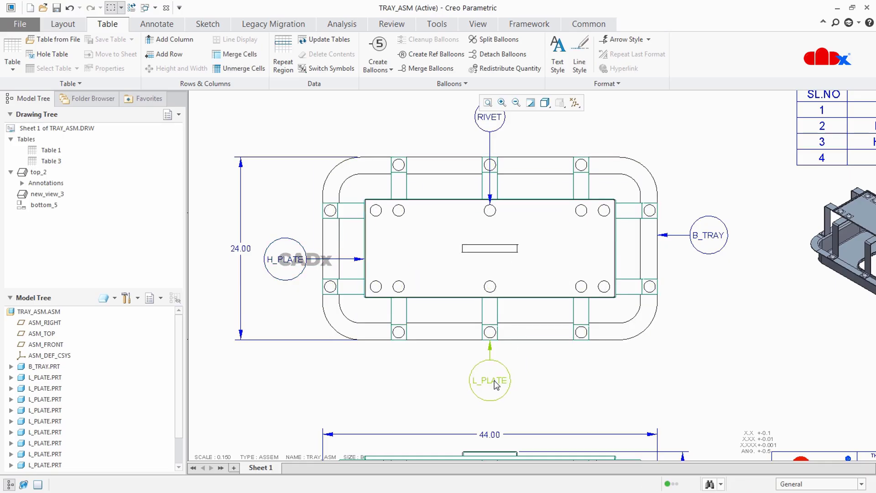
pyautogui.click(496, 384)
pyautogui.moveTo(496, 384); pyautogui.dragTo(496, 395)
pyautogui.click(591, 406)
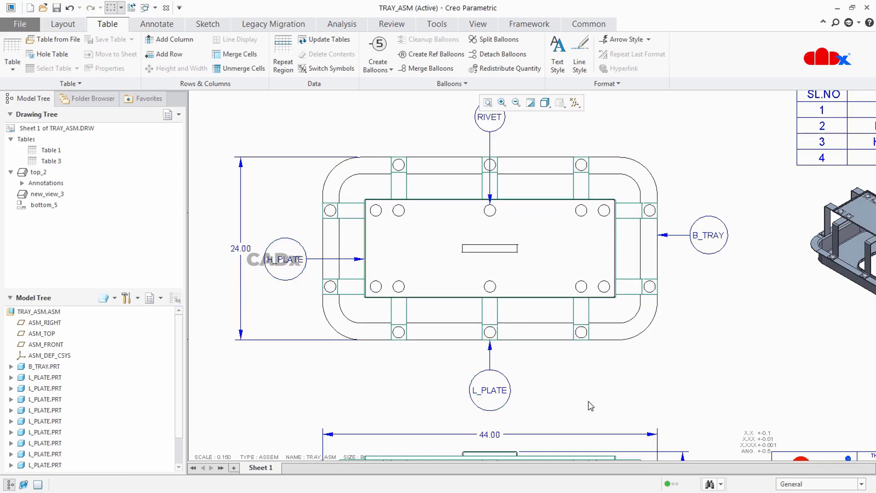
pyautogui.scroll(-2, 642, 394)
pyautogui.moveTo(643, 392); pyautogui.dragTo(569, 359, button='middle')
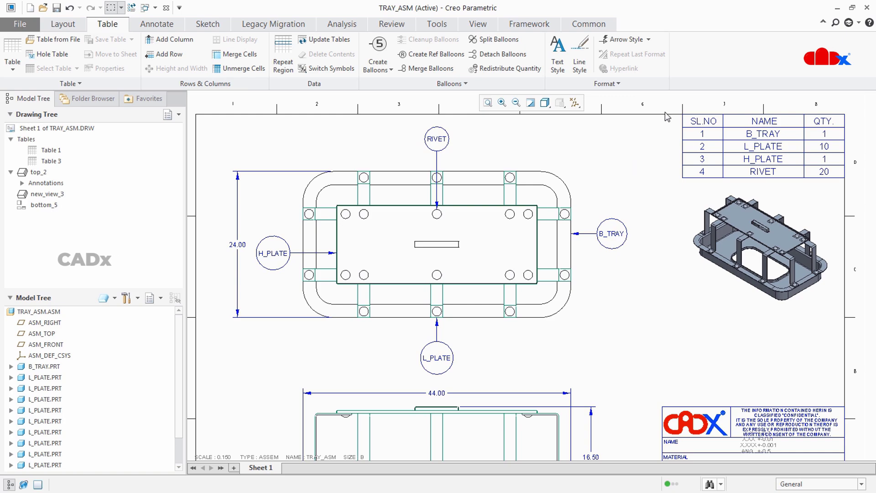
# Set the BOM balloon text to the QTY column (rpt.qty), showing quantities 20, 10, 1 and 1.
pyautogui.moveTo(676, 98); pyautogui.dragTo(848, 191)
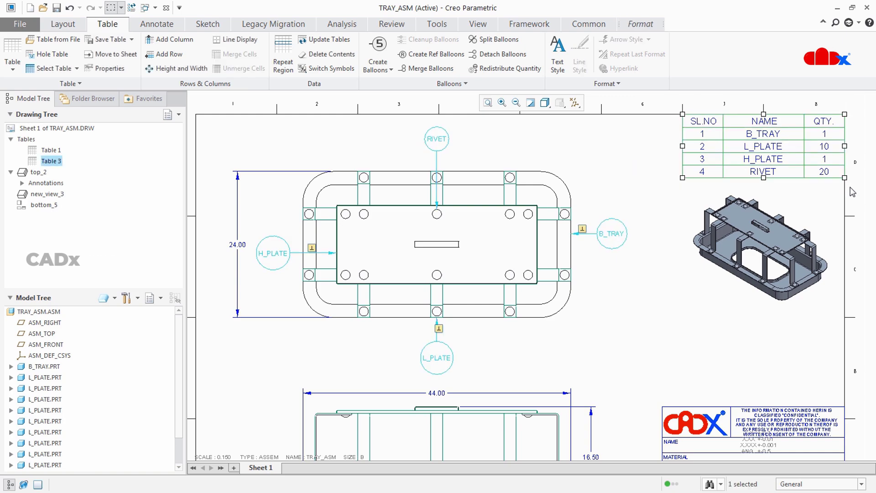
pyautogui.click(109, 69)
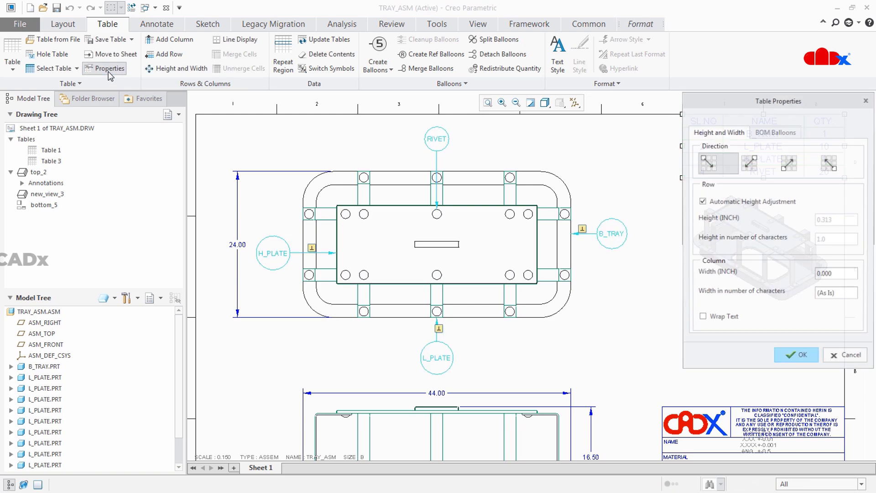
pyautogui.click(776, 132)
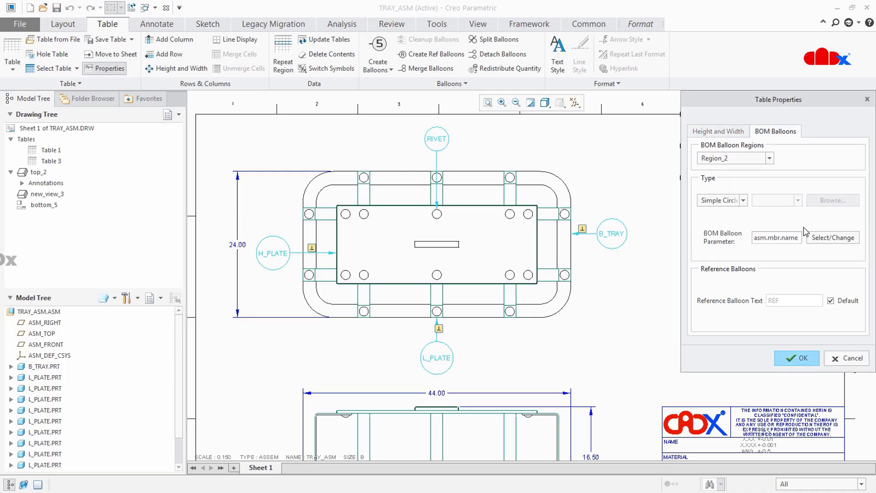
pyautogui.click(823, 242)
pyautogui.moveTo(843, 110); pyautogui.dragTo(835, 166)
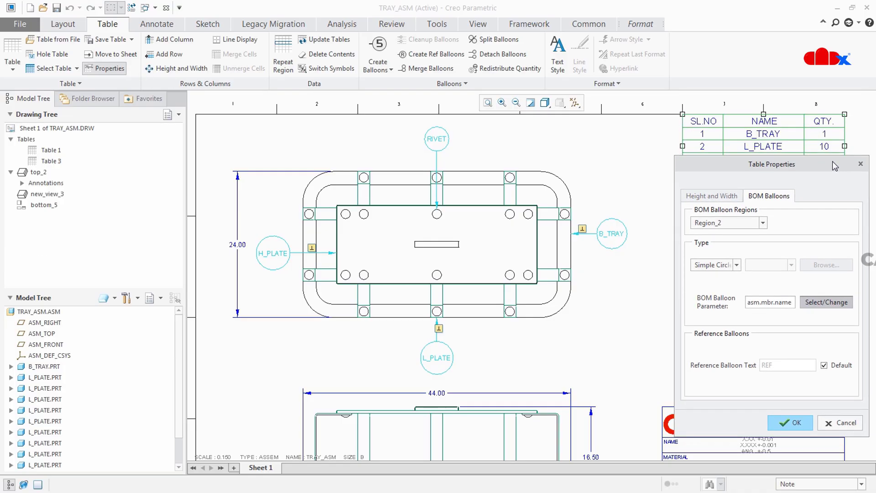
pyautogui.click(825, 135)
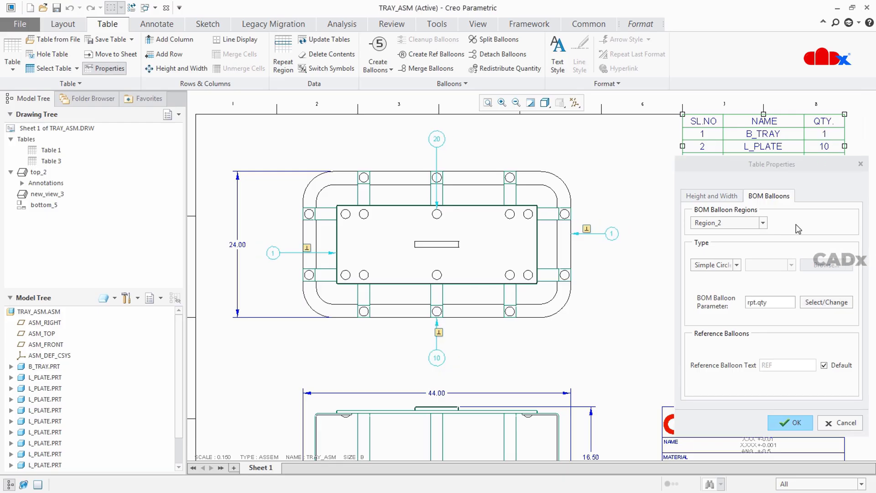
pyautogui.click(778, 303)
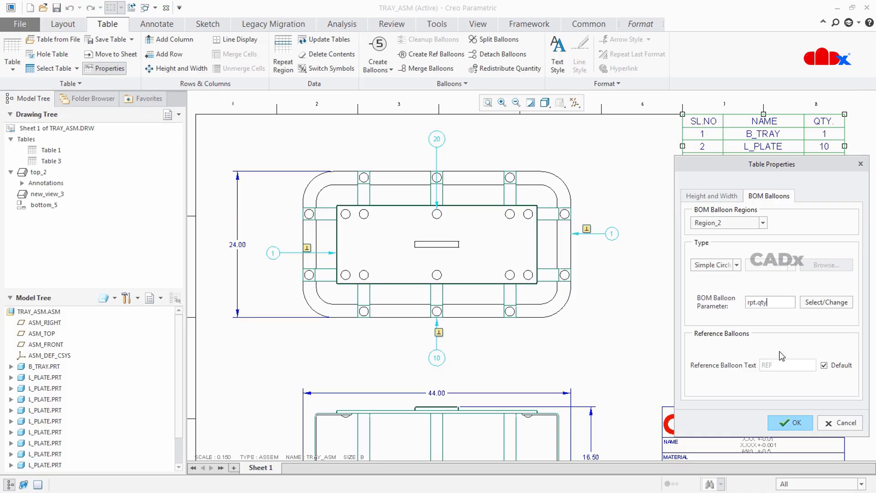
pyautogui.click(791, 423)
pyautogui.click(651, 346)
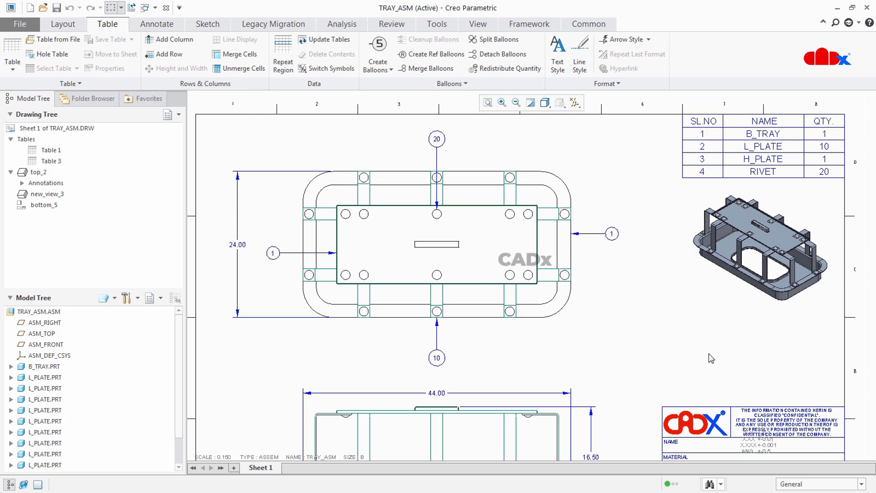
# Set the balloon text back to the NAME column (asm.mbr.name) so part names reappear.
pyautogui.moveTo(671, 107); pyautogui.dragTo(852, 190)
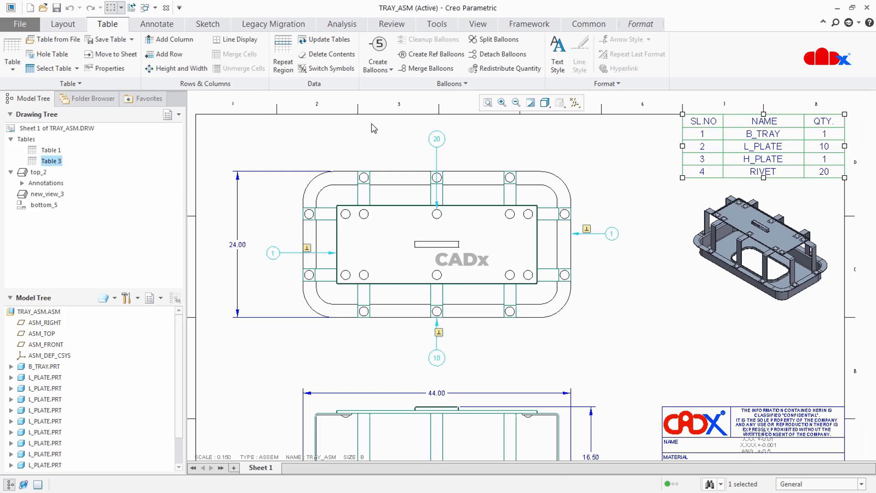
pyautogui.click(110, 68)
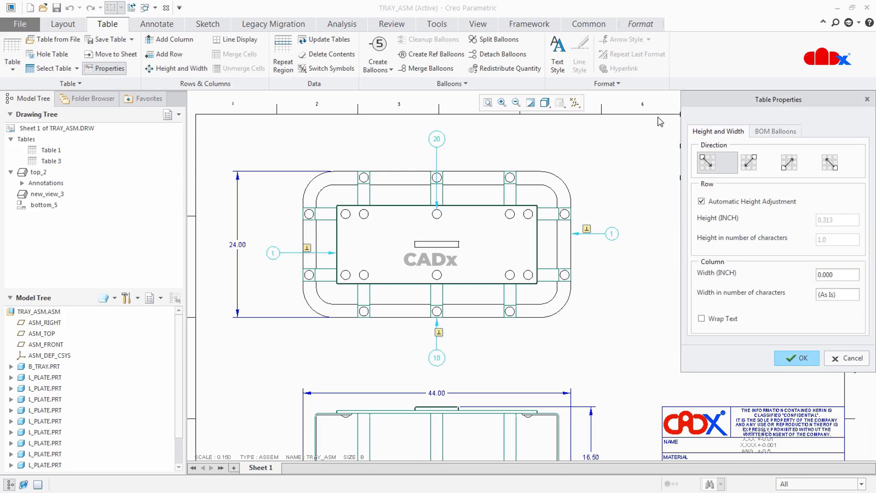
pyautogui.click(761, 132)
pyautogui.click(832, 237)
pyautogui.click(766, 133)
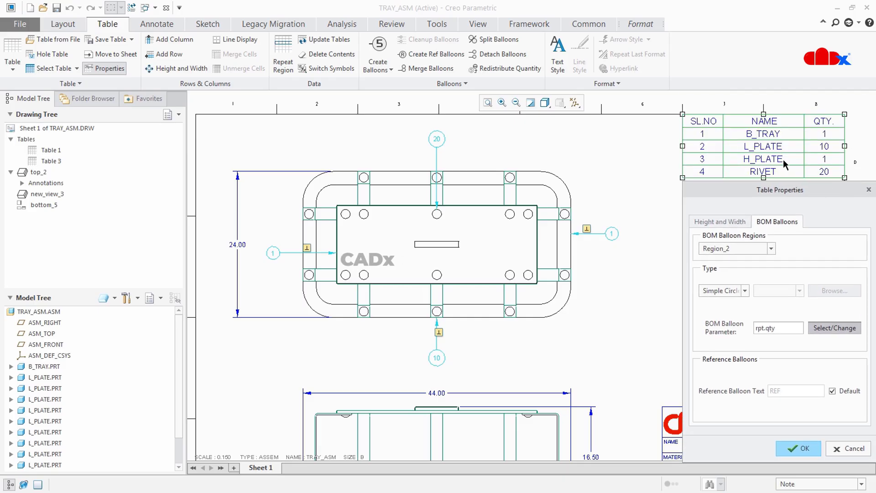
pyautogui.click(796, 448)
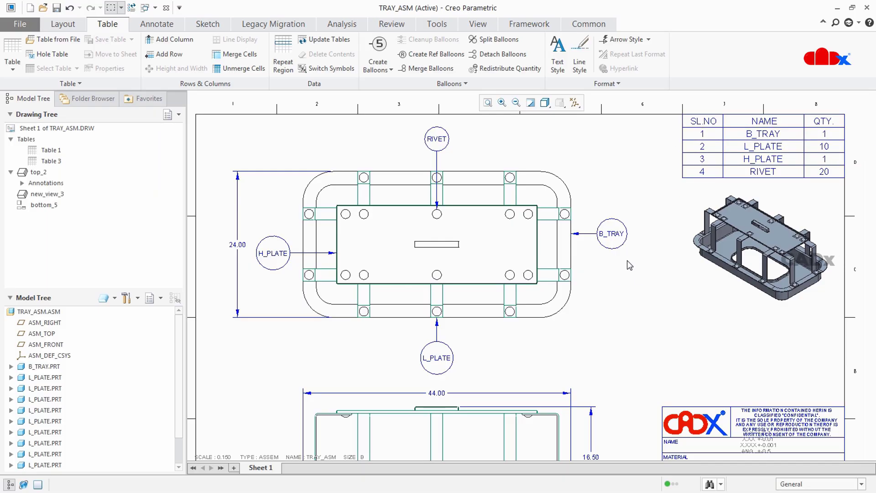
# Change the BOM balloon type to Quantity Split Circle, showing each name above its quantity.
pyautogui.moveTo(671, 110); pyautogui.dragTo(847, 190)
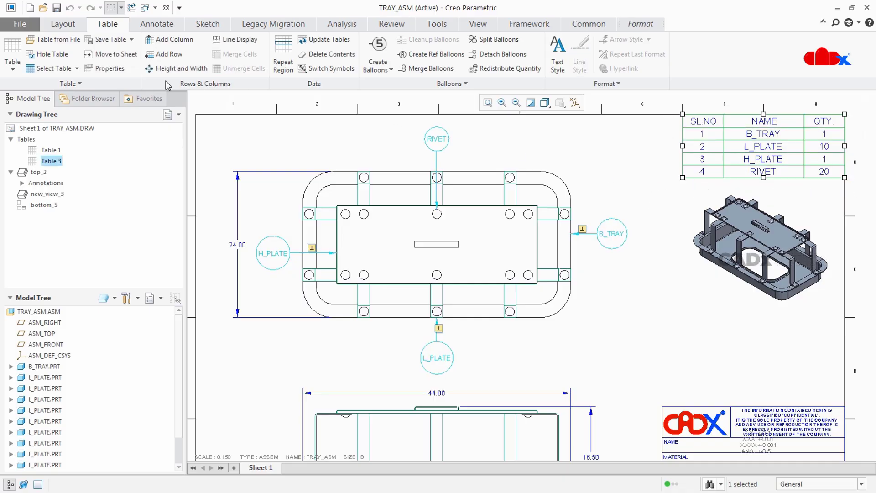
pyautogui.click(108, 68)
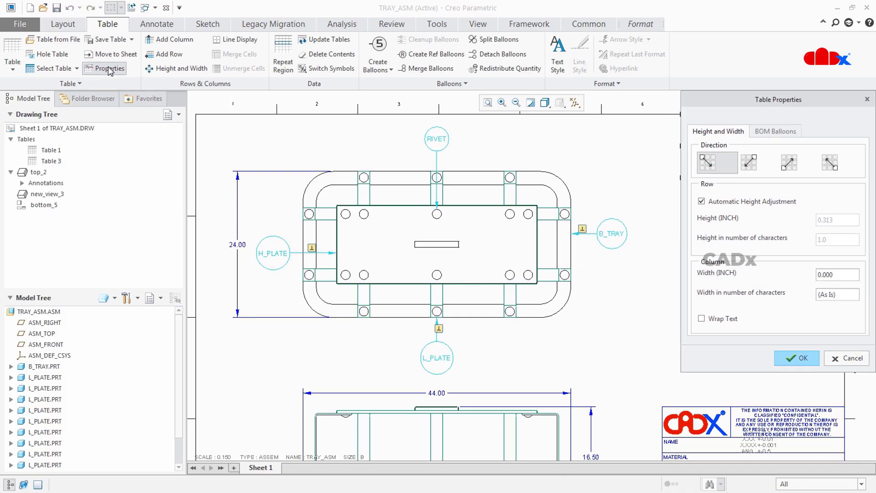
pyautogui.click(767, 132)
pyautogui.click(733, 201)
pyautogui.click(728, 222)
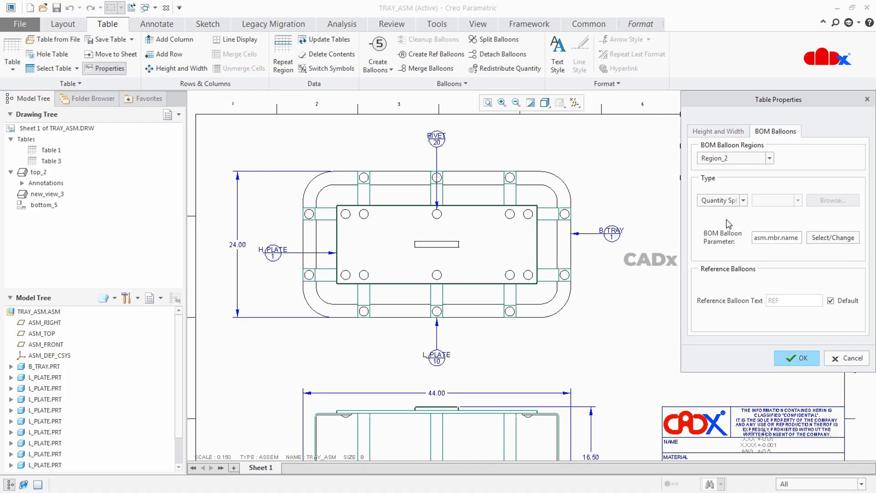
pyautogui.click(793, 357)
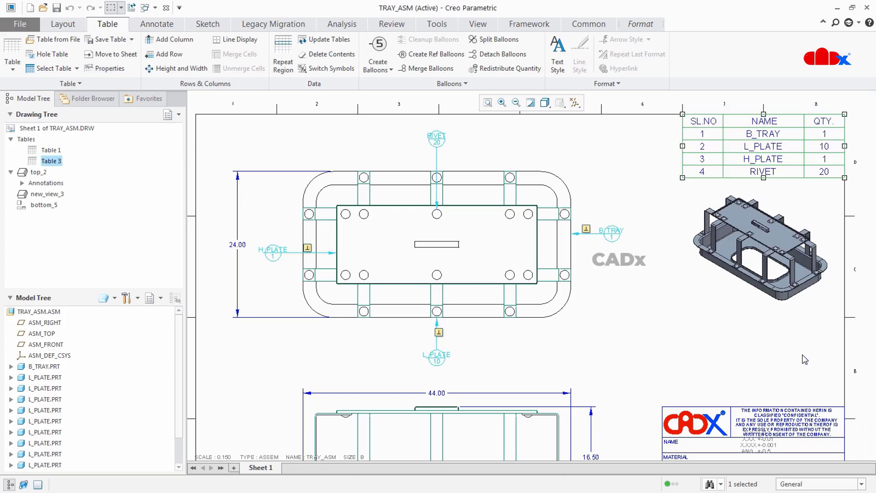
pyautogui.click(639, 343)
pyautogui.scroll(3, 458, 366)
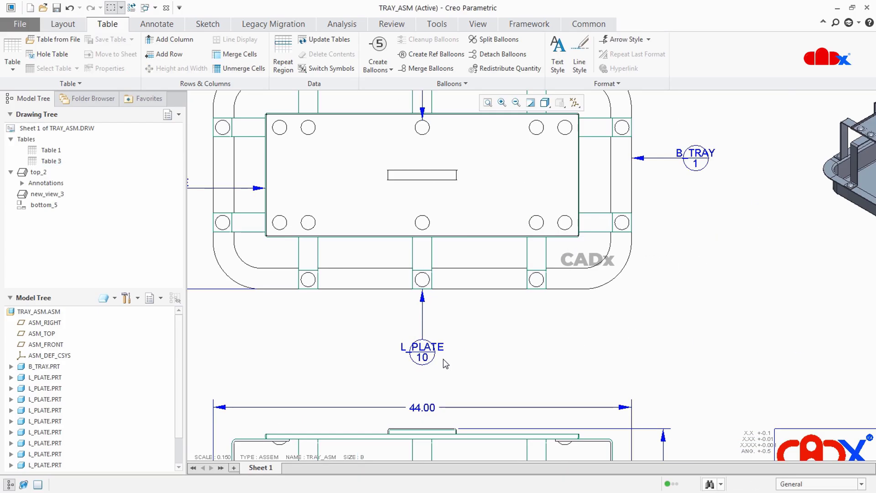
pyautogui.scroll(1, 417, 368)
pyautogui.scroll(-1, 530, 368)
pyautogui.scroll(-3, 530, 369)
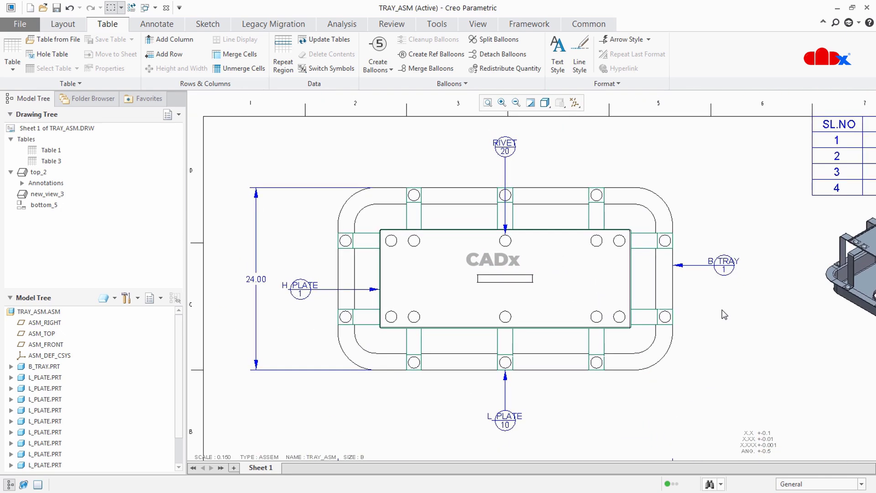
pyautogui.click(729, 271)
pyautogui.scroll(-2, 743, 304)
pyautogui.moveTo(671, 129)
pyautogui.mouseDown()
pyautogui.moveTo(724, 186)
pyautogui.moveTo(866, 235)
pyautogui.mouseUp()
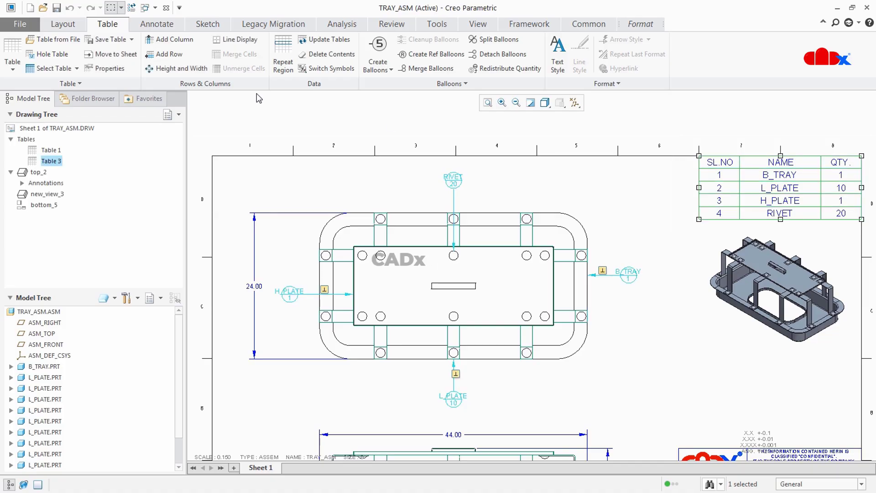
pyautogui.click(108, 69)
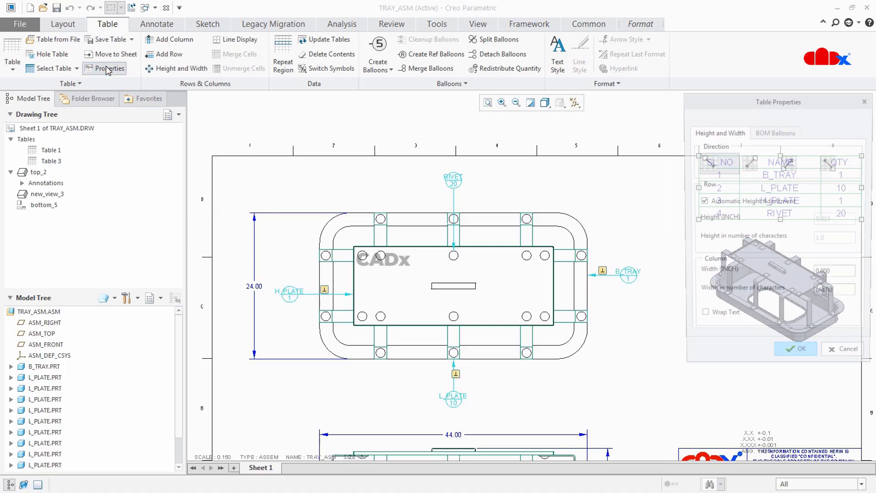
pyautogui.click(775, 131)
pyautogui.click(731, 206)
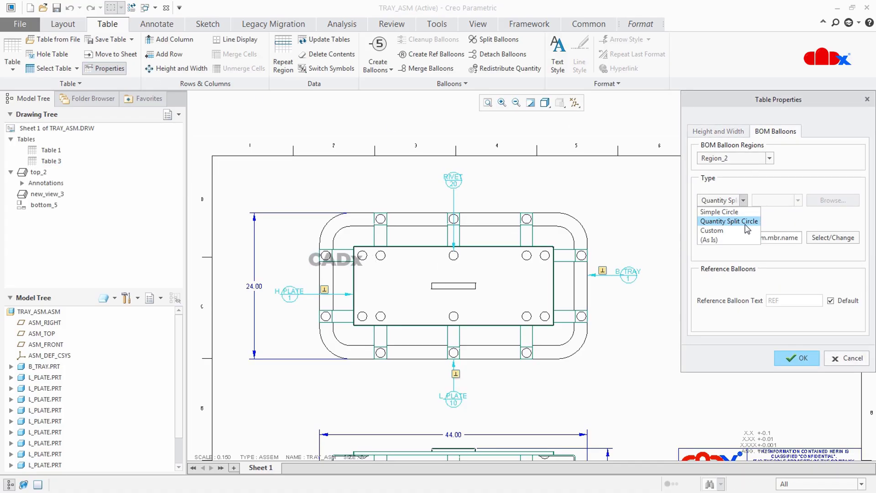
pyautogui.click(725, 268)
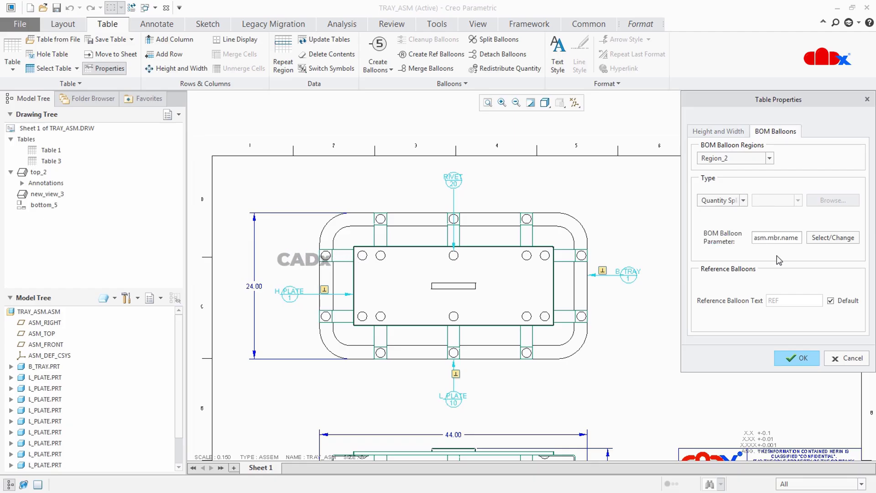
pyautogui.click(817, 361)
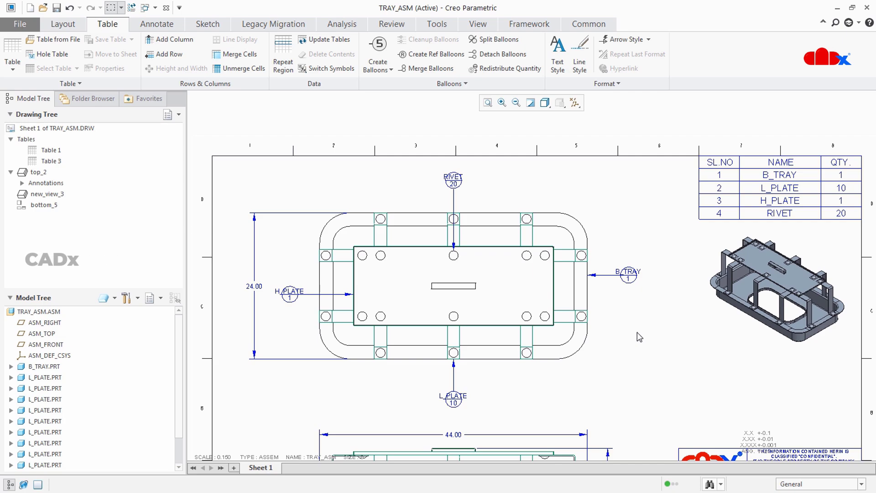
pyautogui.moveTo(783, 230); pyautogui.dragTo(862, 242)
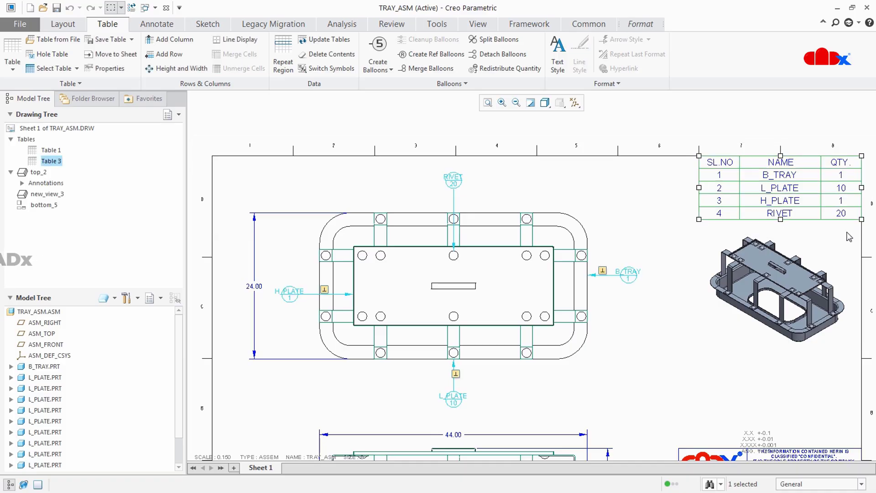
# Set the BOM balloon type to Custom using the balloon1.sym symbol file.
pyautogui.click(110, 69)
pyautogui.click(778, 134)
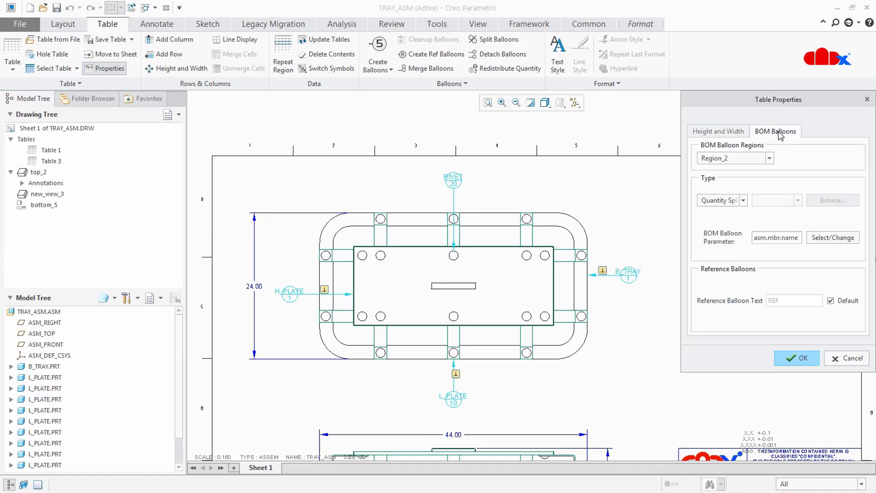
pyautogui.click(744, 201)
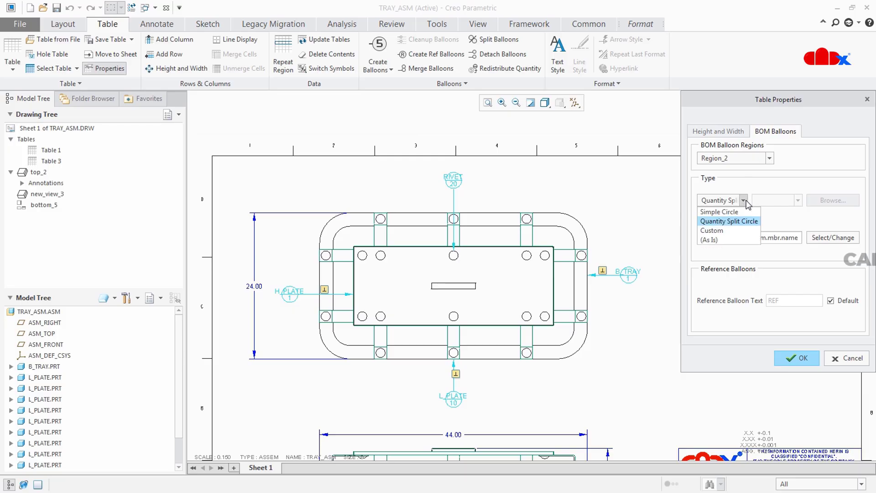
pyautogui.click(731, 231)
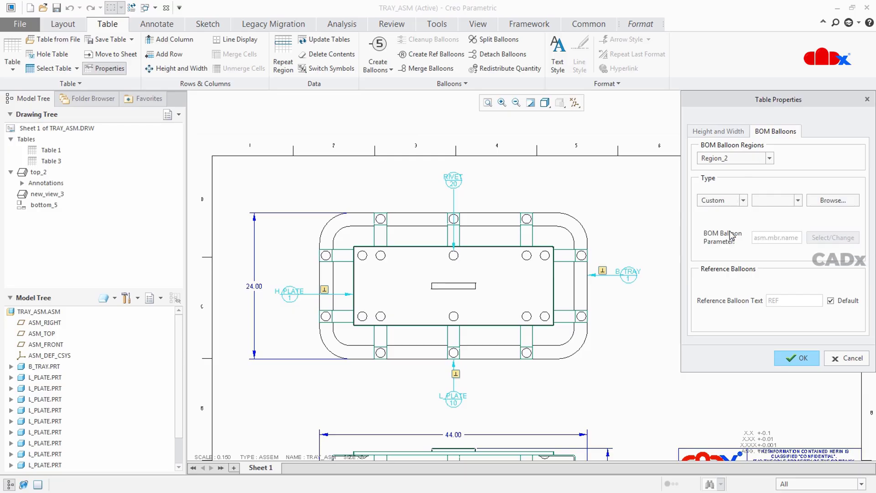
pyautogui.click(829, 201)
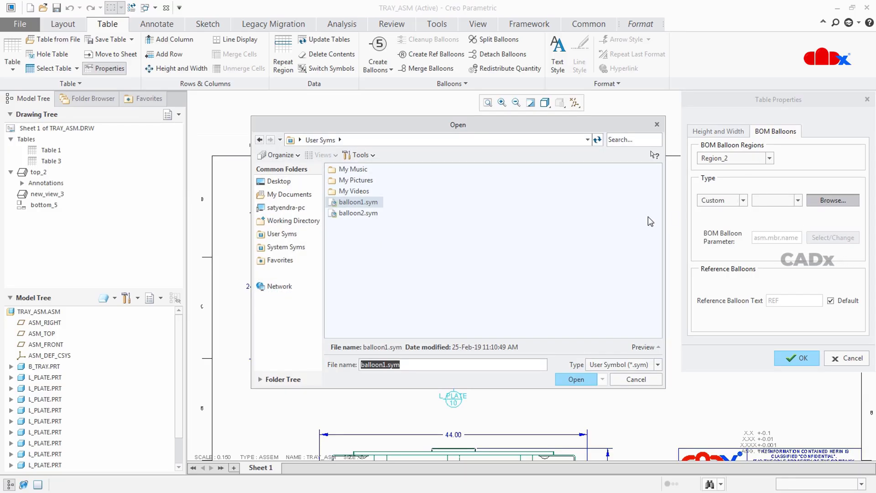
pyautogui.doubleClick(365, 204)
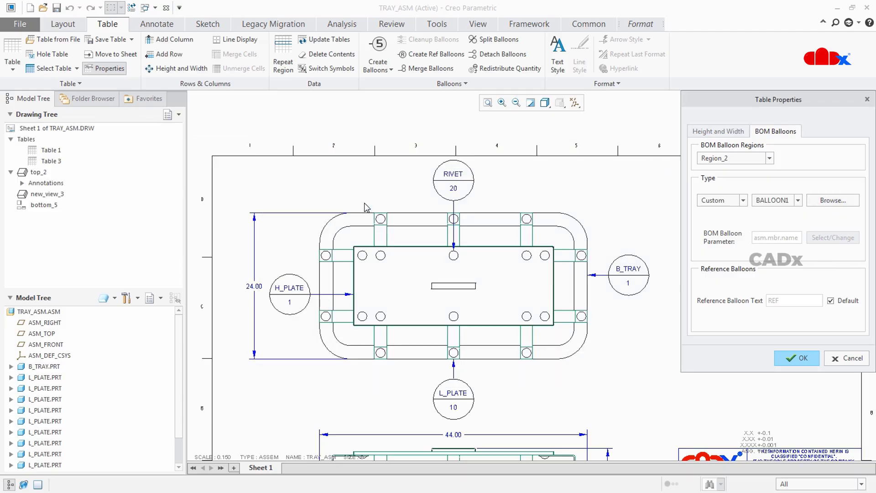
pyautogui.click(808, 364)
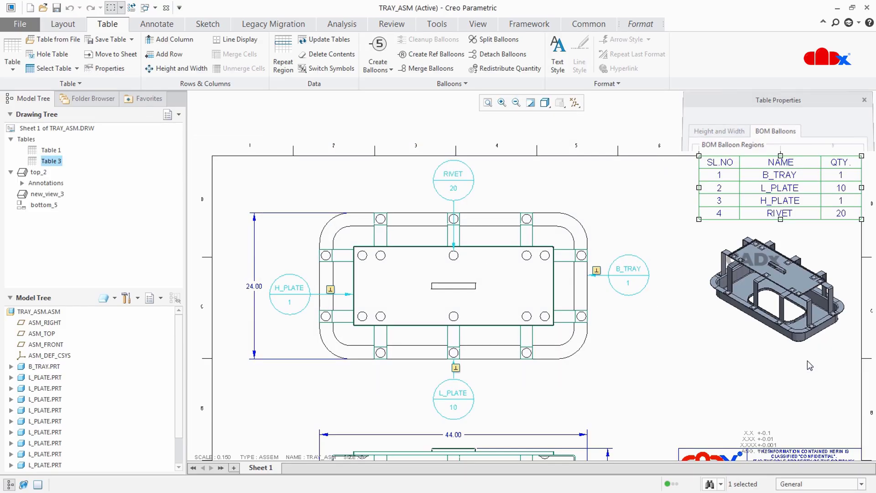
pyautogui.click(723, 375)
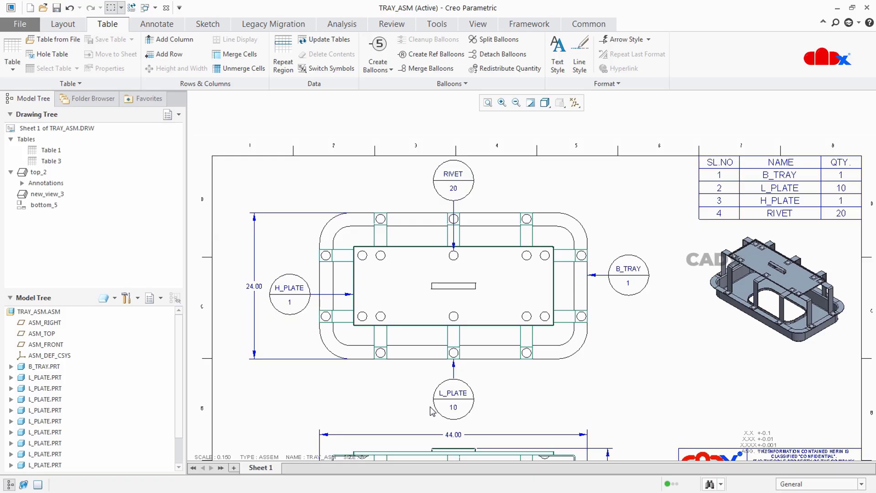
pyautogui.scroll(-3, 454, 399)
pyautogui.moveTo(468, 404); pyautogui.dragTo(486, 362, button='middle')
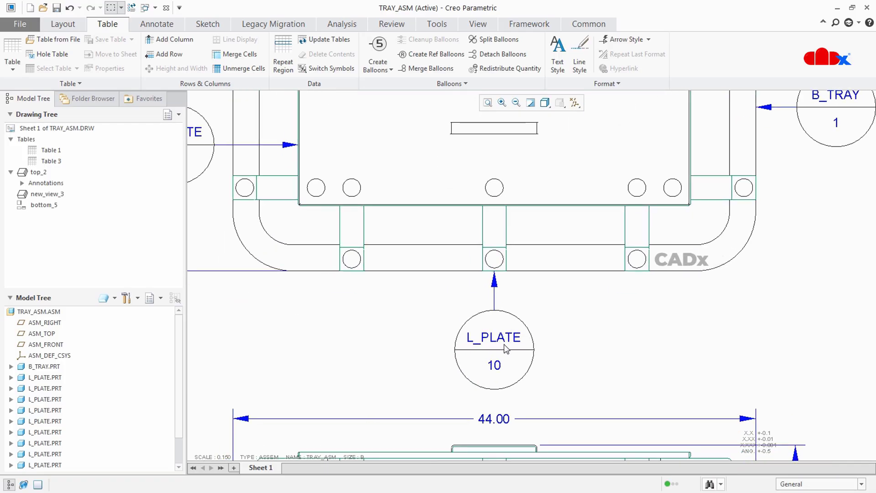
pyautogui.scroll(4, 629, 369)
pyautogui.moveTo(635, 370)
pyautogui.mouseDown(button='middle')
pyautogui.moveTo(622, 382)
pyautogui.moveTo(580, 388)
pyautogui.mouseUp(button='middle')
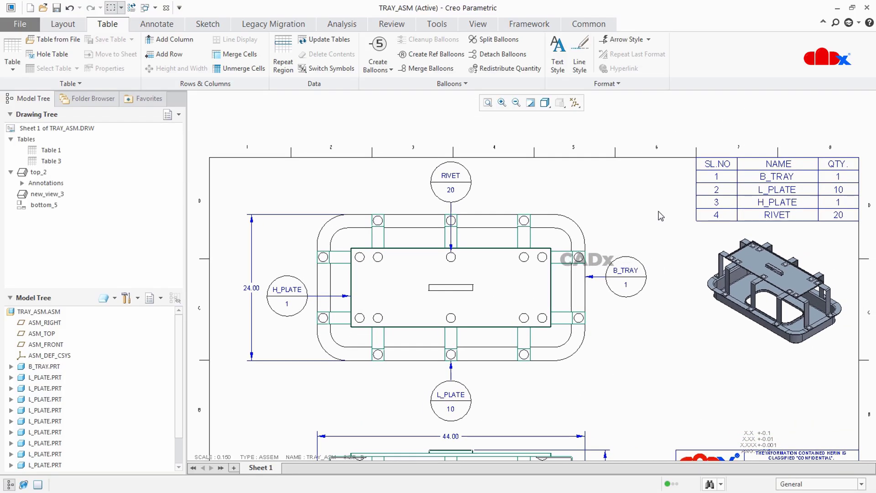
pyautogui.moveTo(681, 141); pyautogui.dragTo(862, 235)
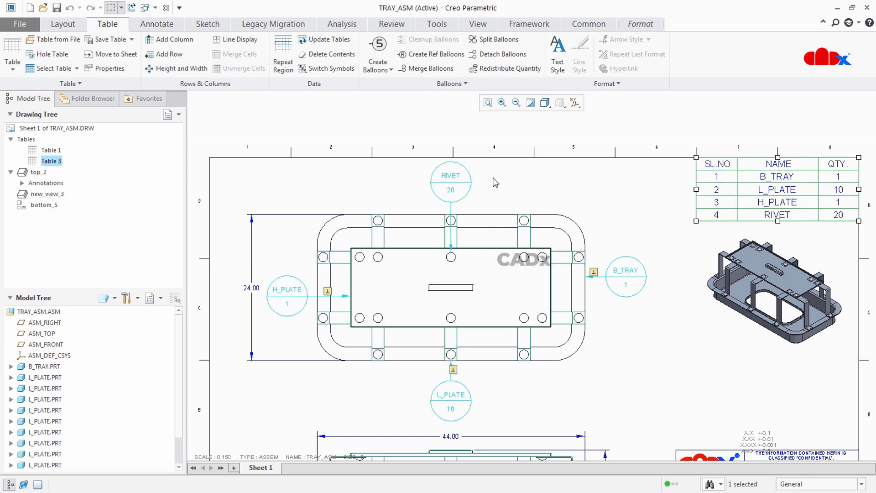
# Swap the custom BOM balloon symbol to balloon2.sym.
pyautogui.click(114, 72)
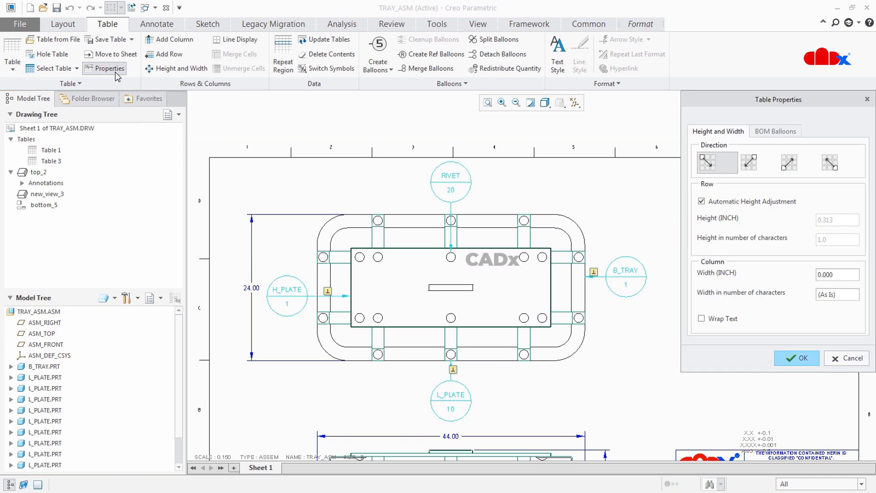
pyautogui.click(761, 132)
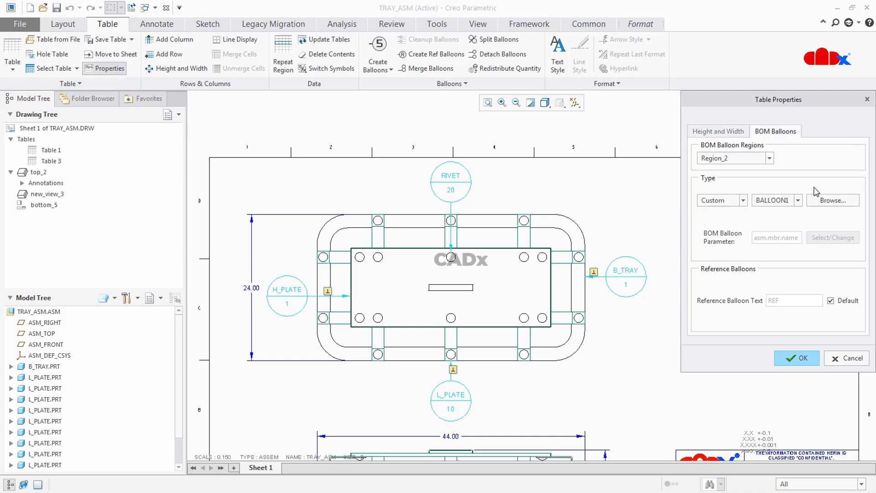
pyautogui.click(830, 200)
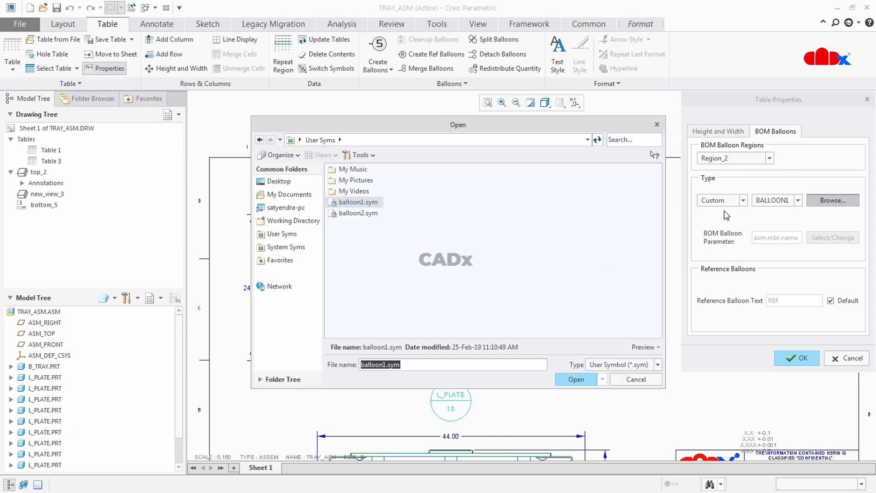
pyautogui.click(358, 213)
pyautogui.click(575, 379)
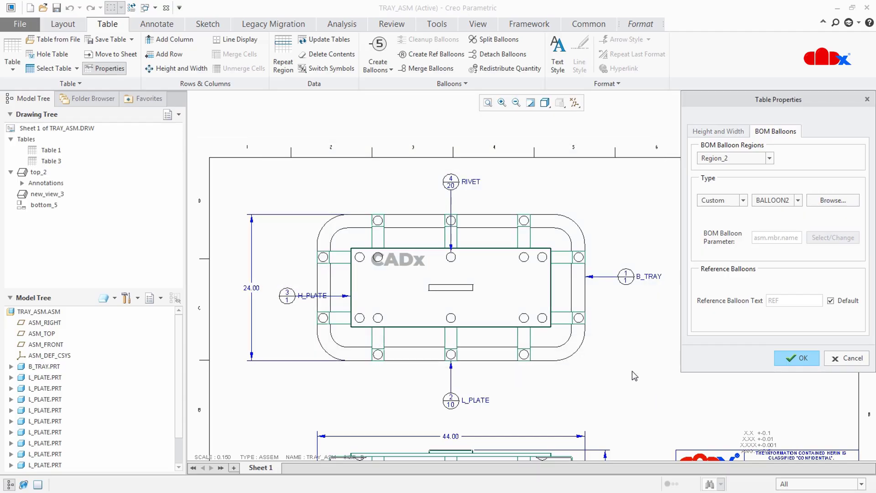
pyautogui.click(794, 359)
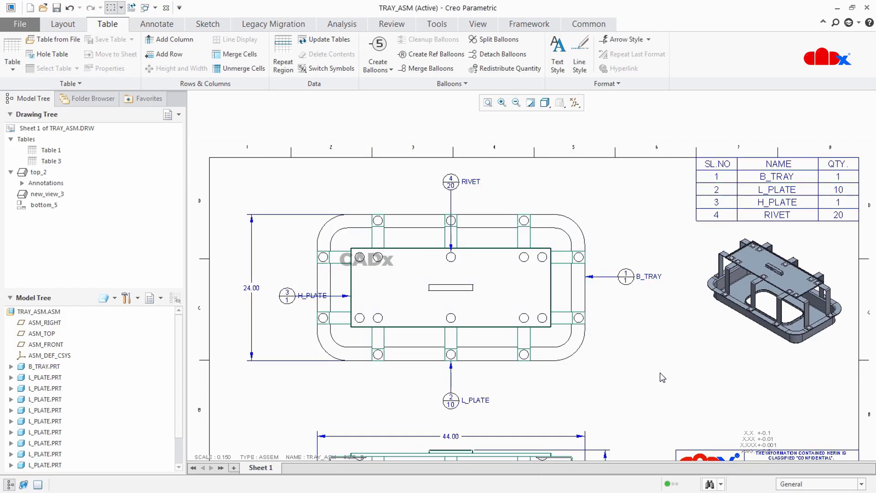
pyautogui.scroll(3, 472, 188)
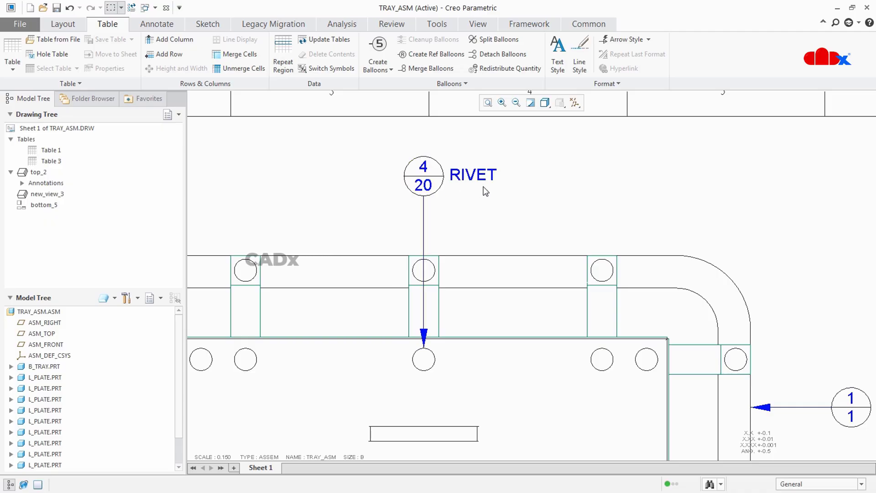
pyautogui.scroll(-2, 485, 191)
pyautogui.scroll(1, 499, 127)
pyautogui.moveTo(714, 238)
pyautogui.mouseDown(button='middle')
pyautogui.moveTo(660, 242)
pyautogui.moveTo(548, 274)
pyautogui.moveTo(521, 316)
pyautogui.moveTo(513, 355)
pyautogui.mouseUp(button='middle')
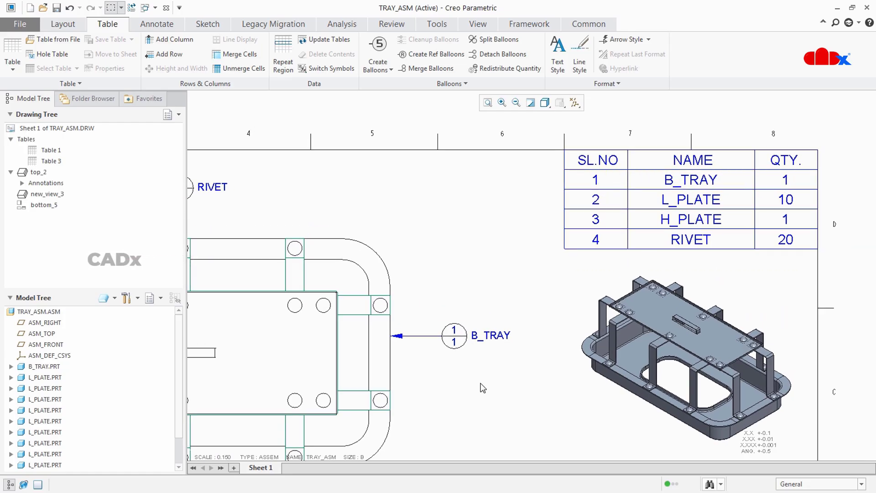
pyautogui.hotkey('ctrl', 'd')
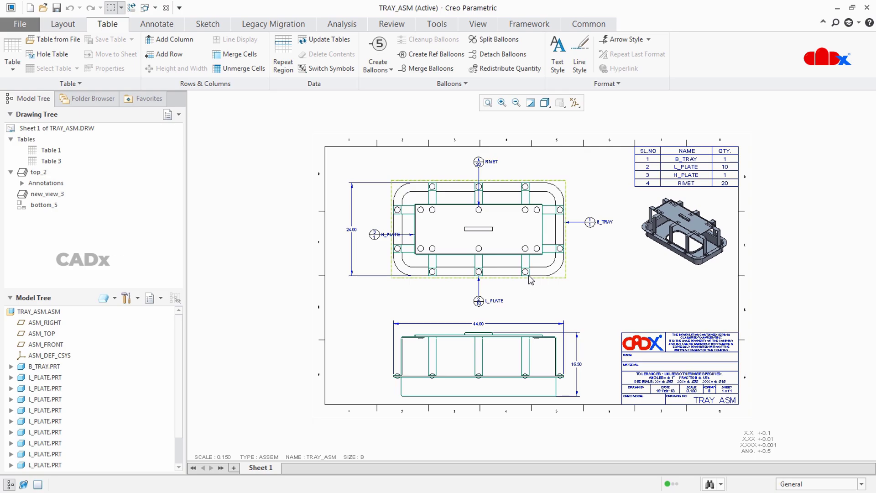
pyautogui.scroll(3, 532, 271)
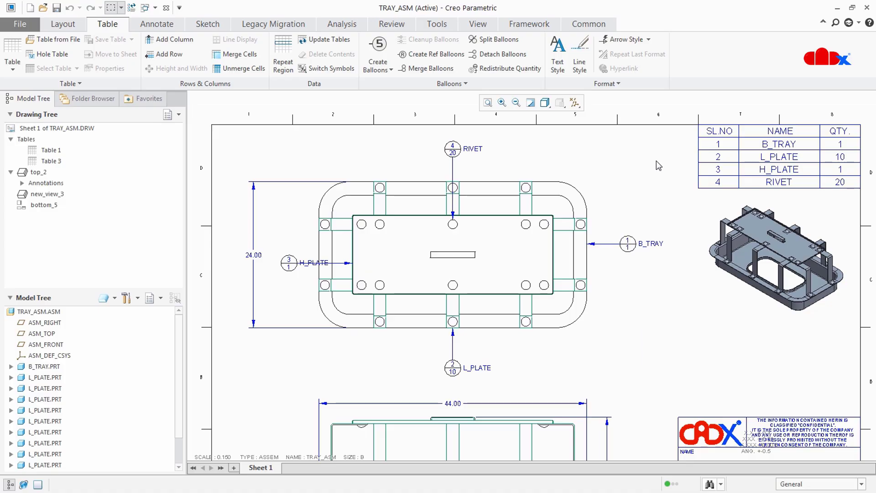
# Set the BOM table's balloon type to Simple Circle so balloons show only part names like RIVET.
pyautogui.moveTo(682, 114); pyautogui.dragTo(864, 199)
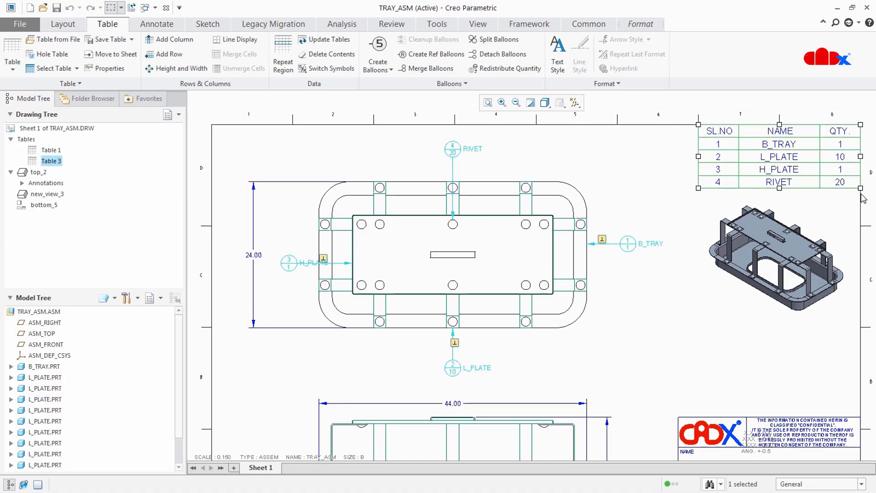
pyautogui.click(106, 68)
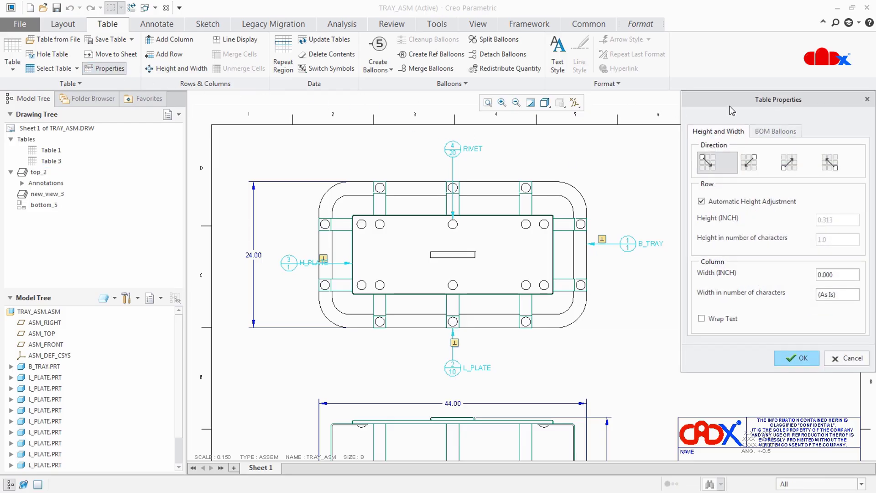
pyautogui.click(765, 133)
pyautogui.click(743, 199)
pyautogui.click(743, 211)
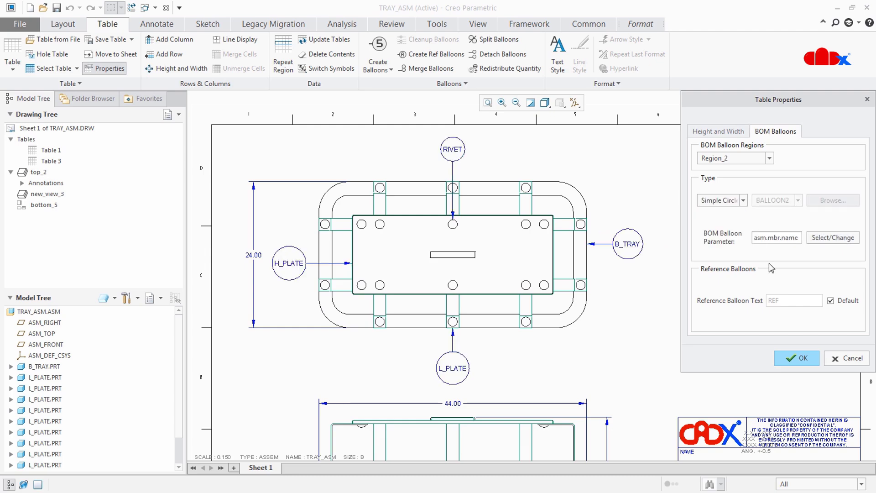
pyautogui.click(797, 361)
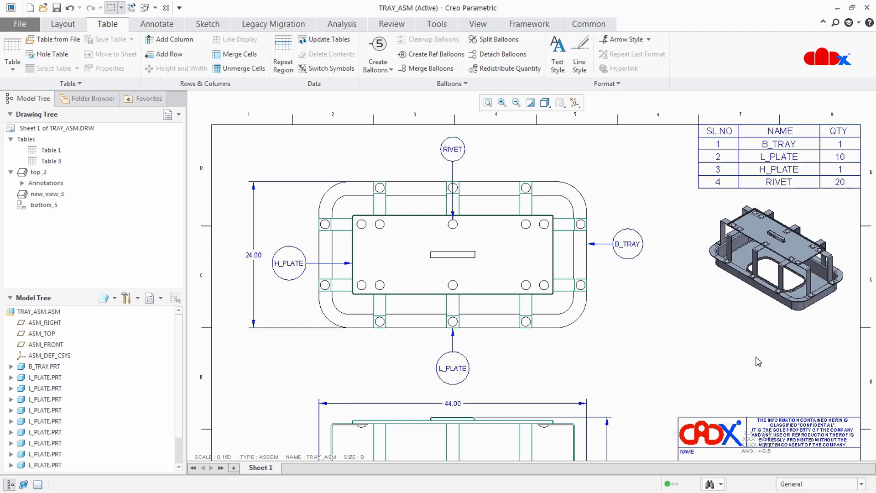